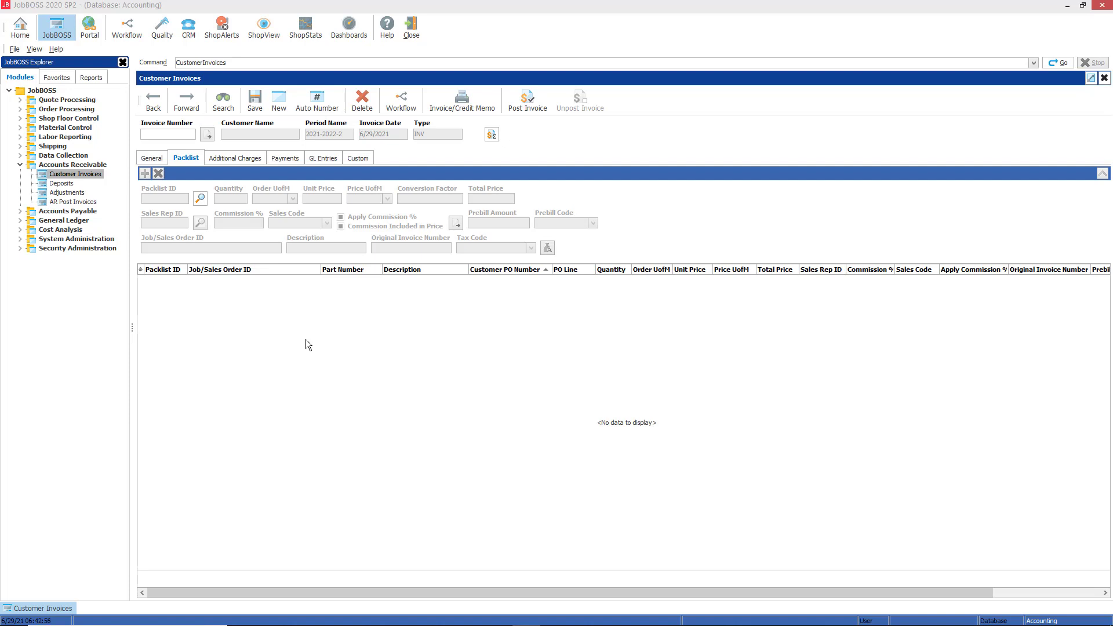
- Create an auto-numbered customer invoice and assign Caterpillar, Inc. as its customer
click(170, 134)
click(332, 106)
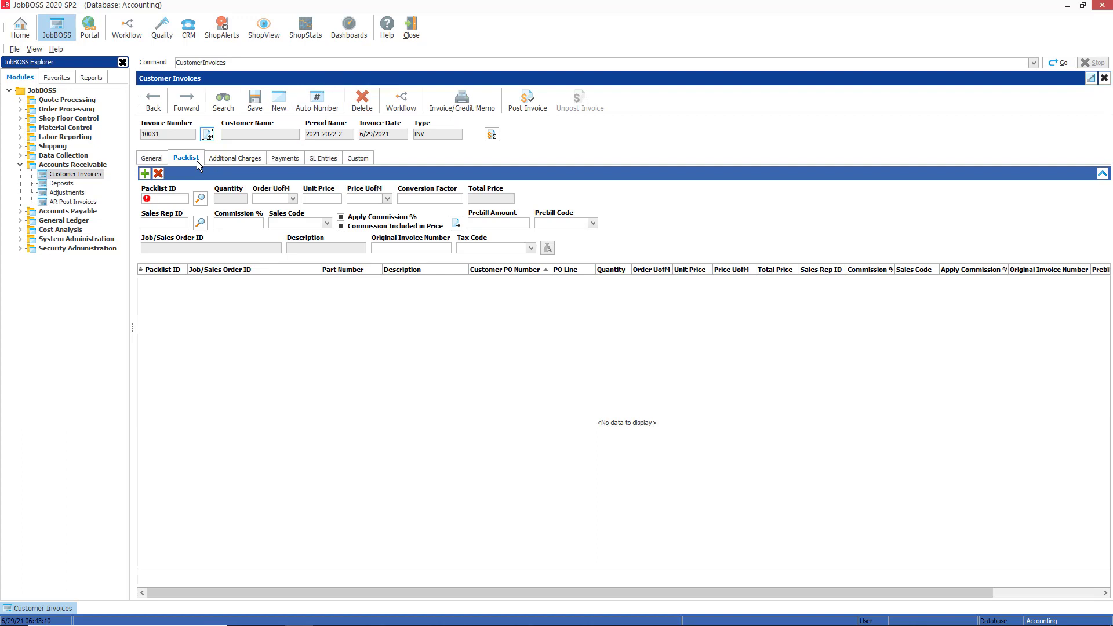
click(155, 156)
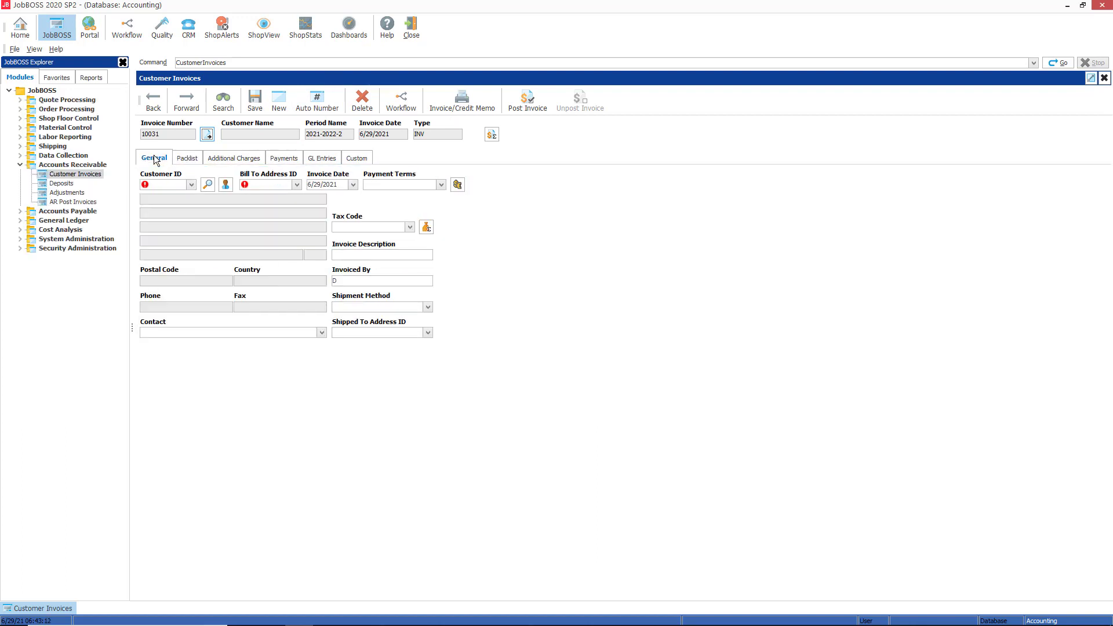
click(191, 185)
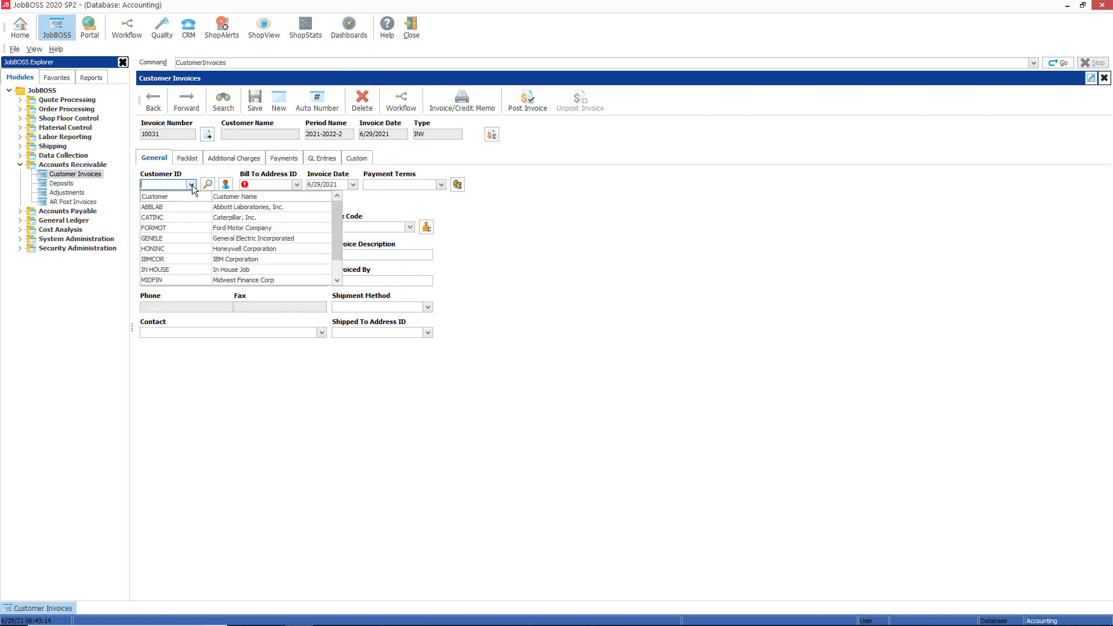
click(180, 216)
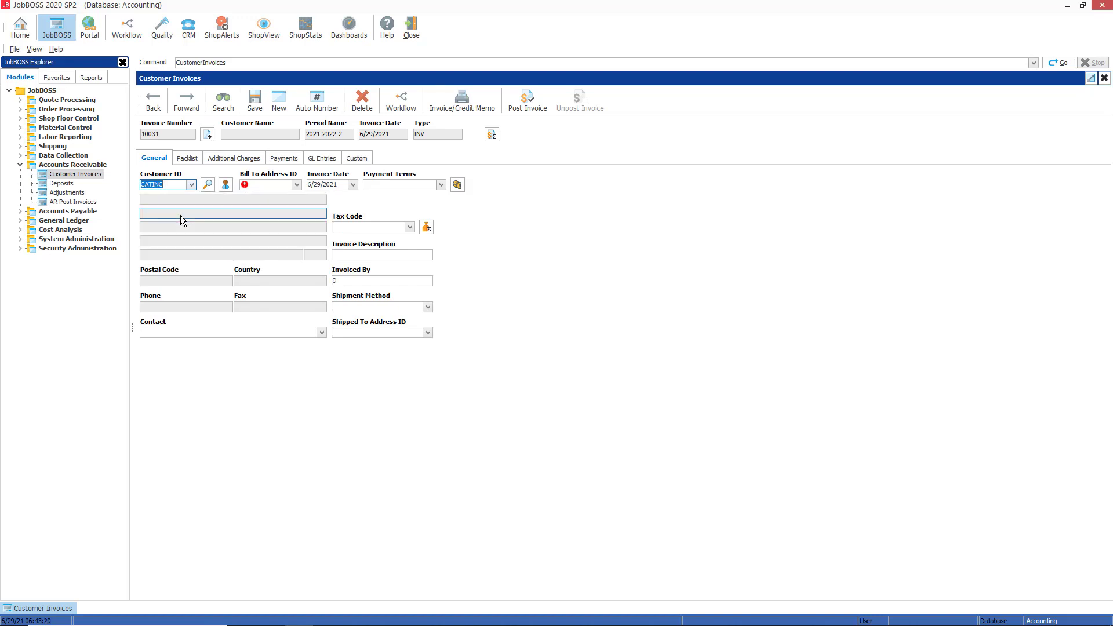
key(Tab)
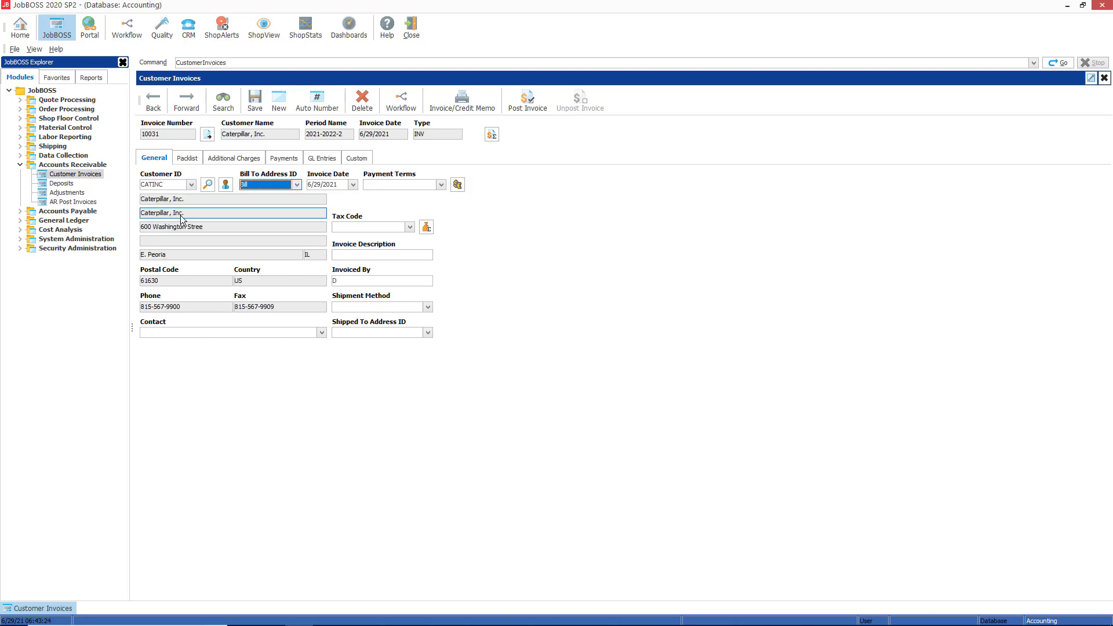
- Add an additional job charge for job 10024 with the description "Prebill Job 10024"
click(232, 161)
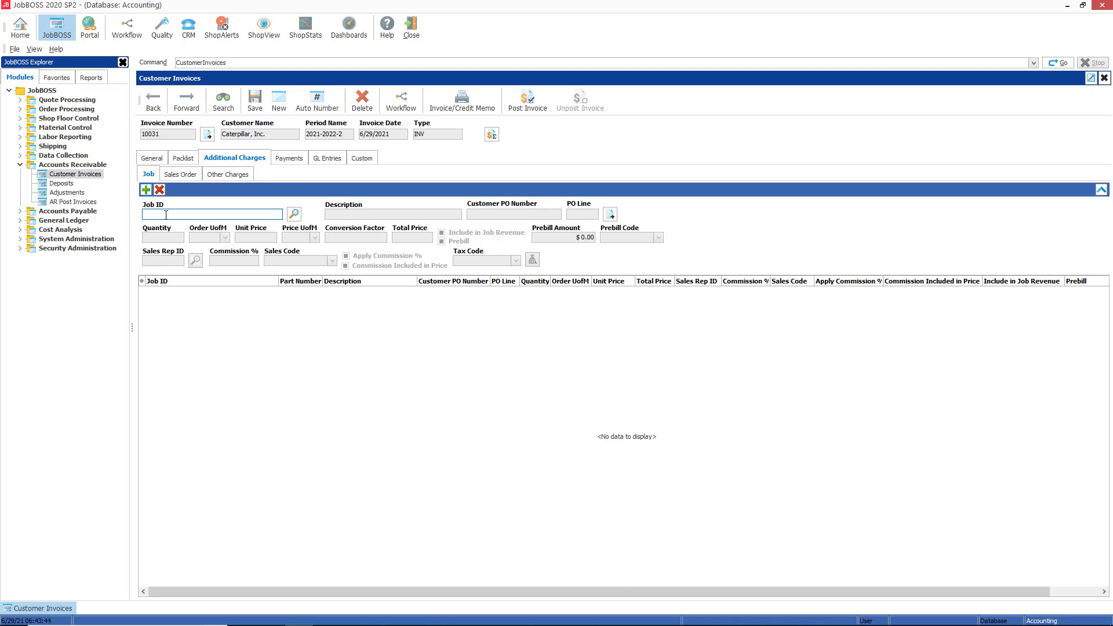
text(10024)
key(Tab)
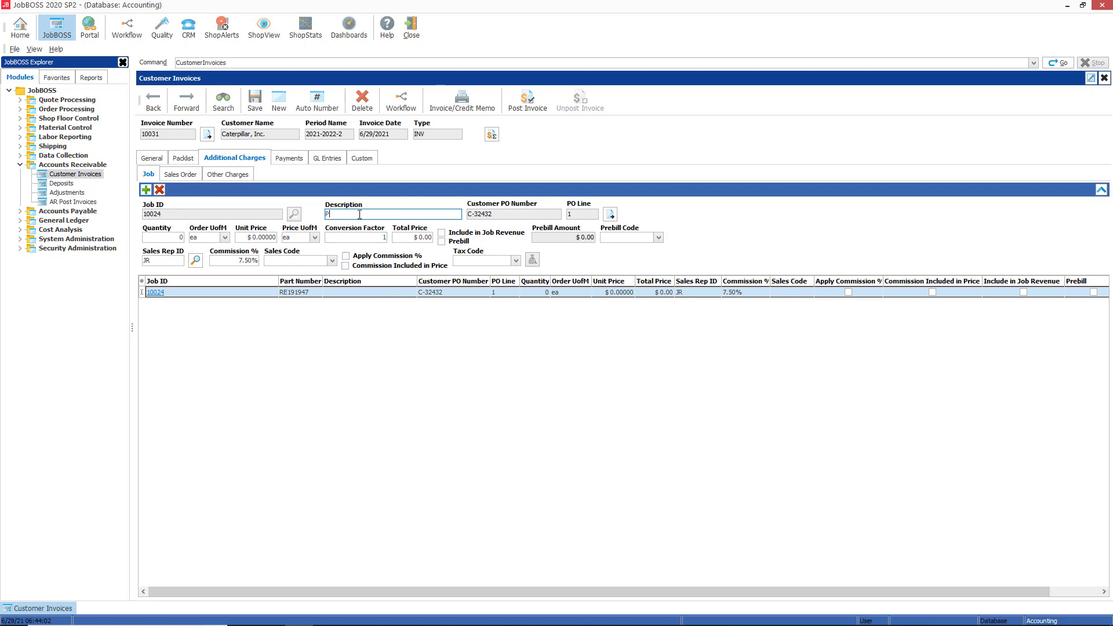
text(rebill Job 10002)
key(BackSpace)
text(24)
- Set the charge's quantity to 1 and total price to $1,000.00, and mark it as Prebill and included in job revenue
click(183, 237)
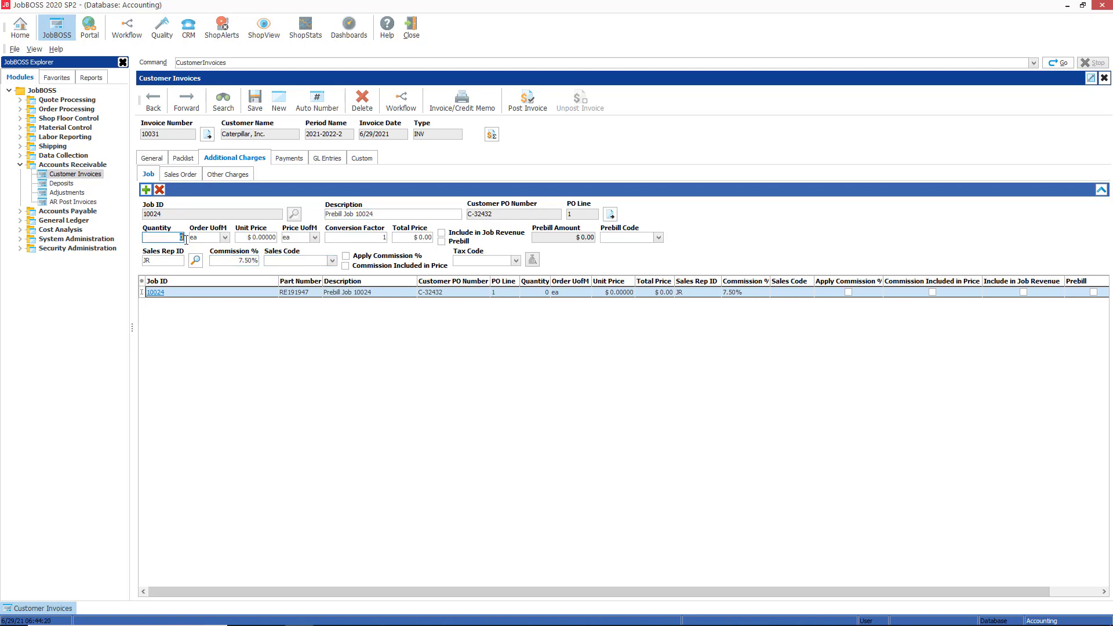
text(1)
click(360, 238)
click(265, 237)
click(414, 238)
text(1)
click(237, 238)
click(419, 238)
key(Tab)
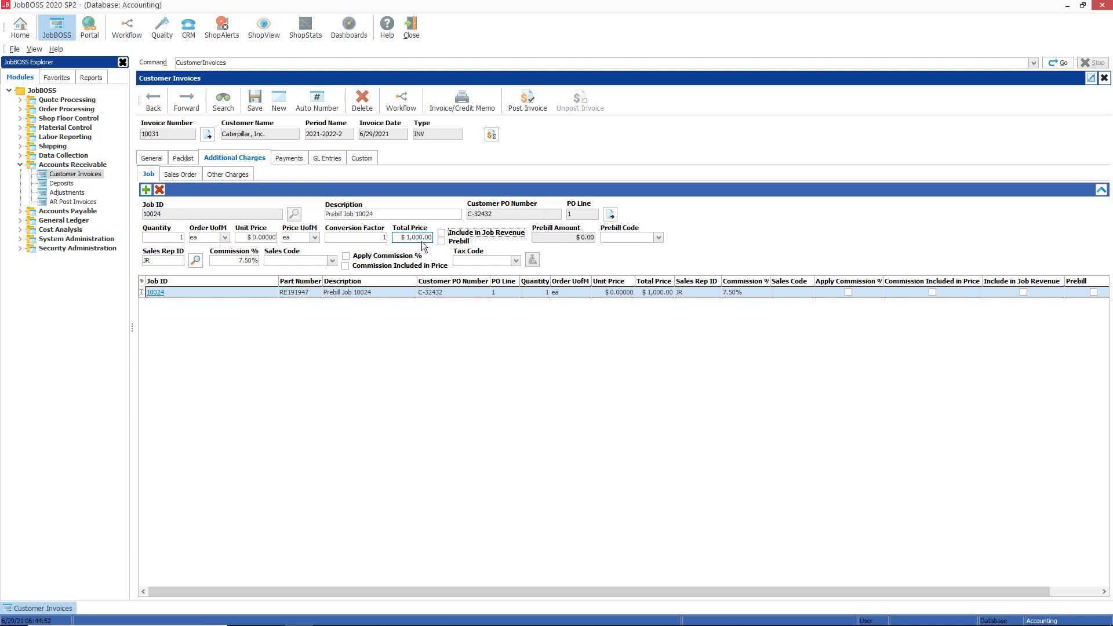
click(441, 241)
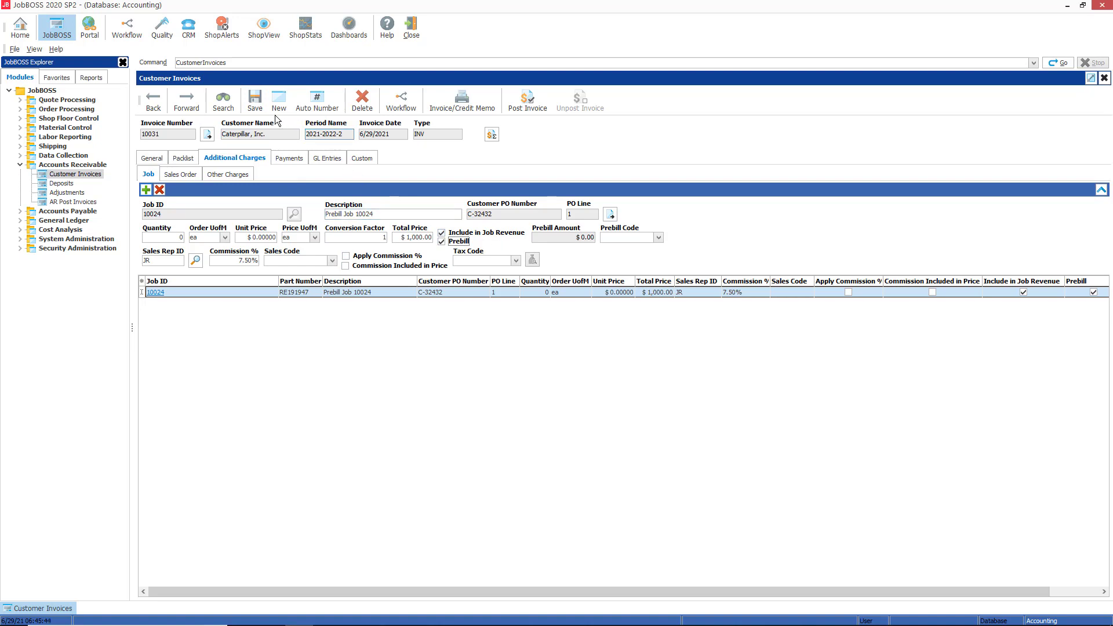
- Save the prebill invoice and try to post it without a sales code
click(259, 105)
click(531, 102)
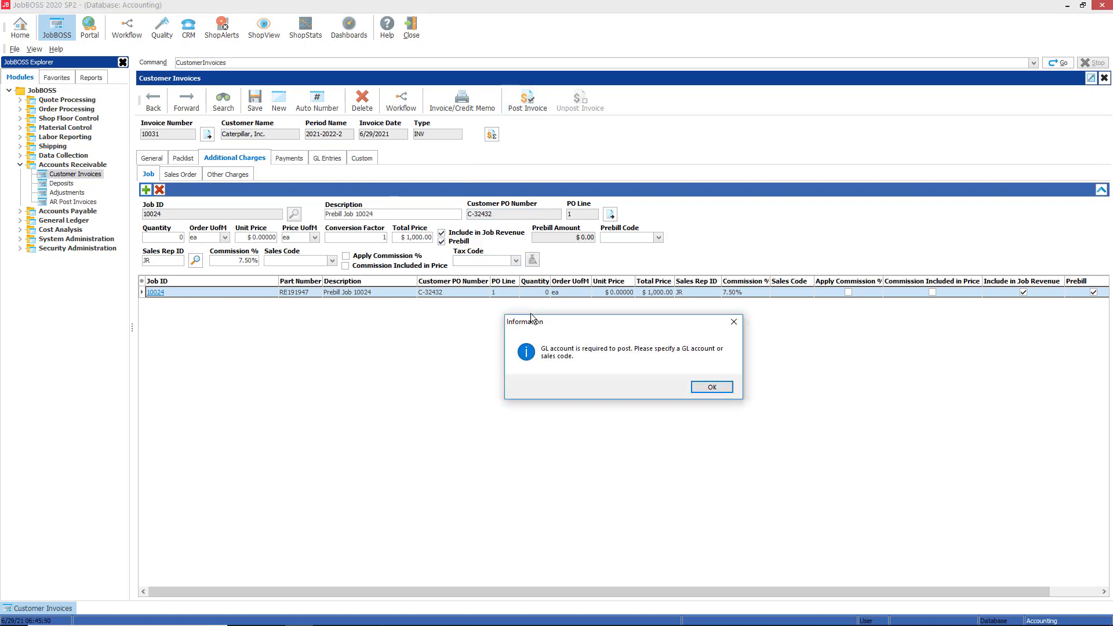
click(711, 387)
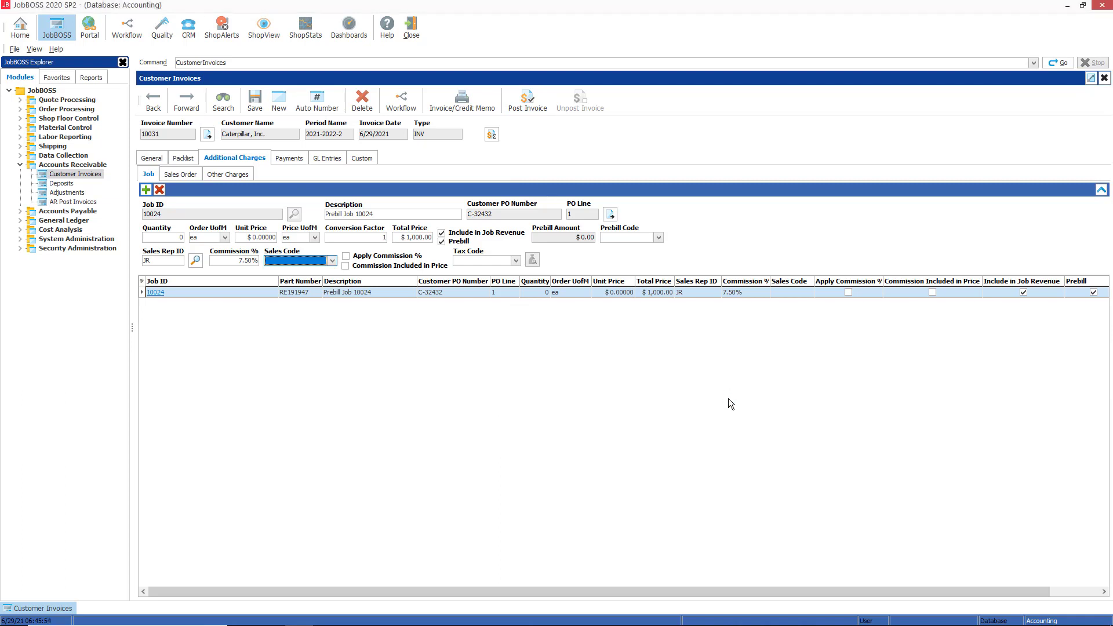
- Assign the Cust Deposits sales code to the job 10024 charge, and save and post the invoice
click(332, 261)
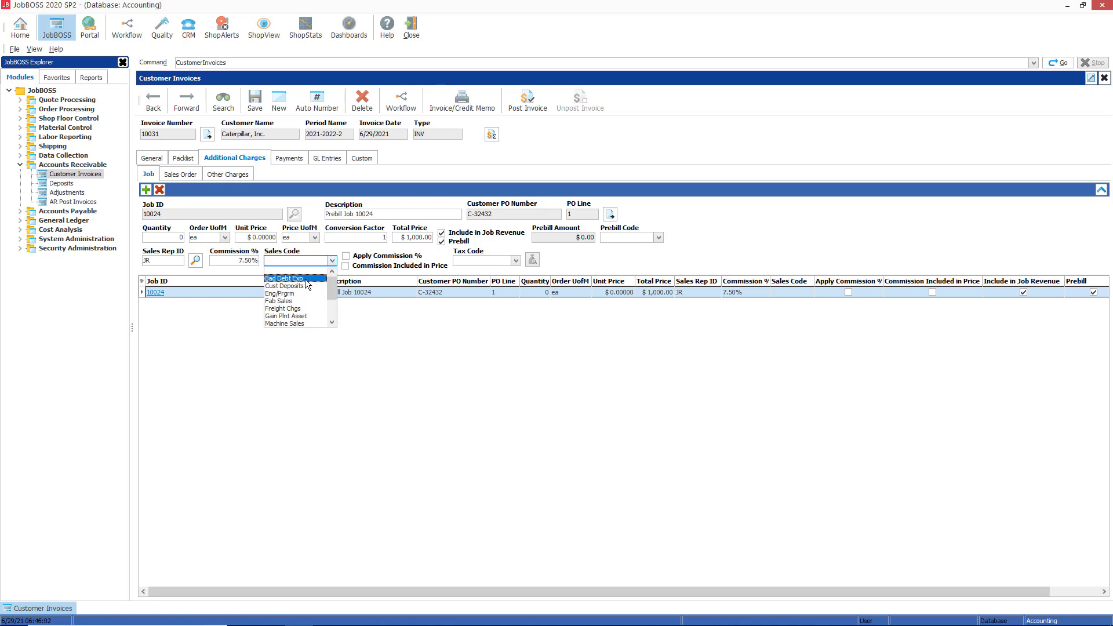
click(284, 285)
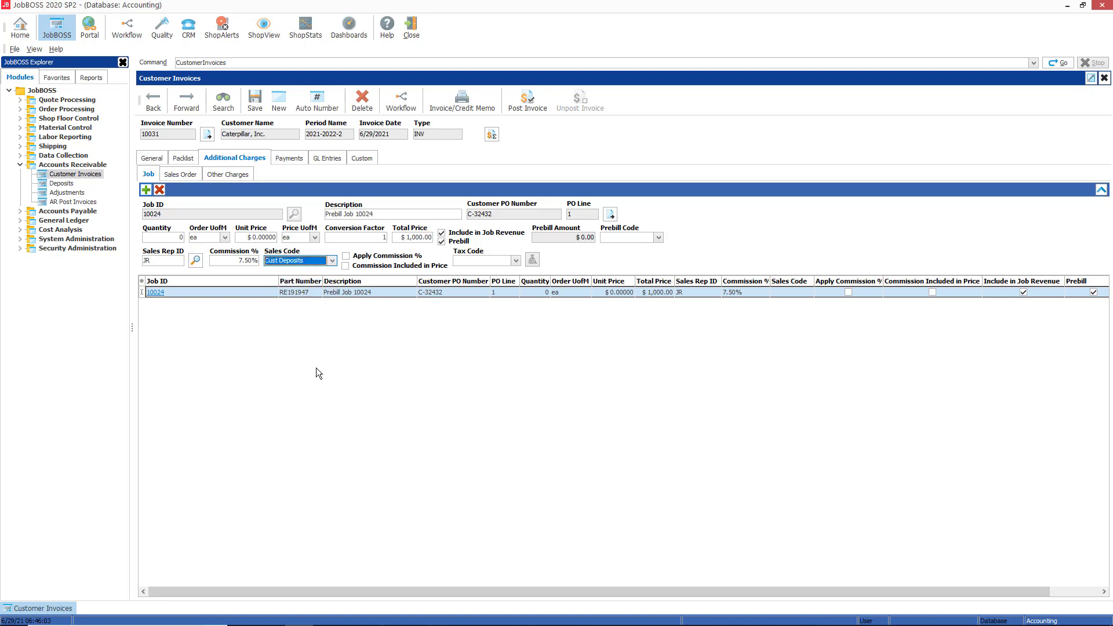
click(325, 395)
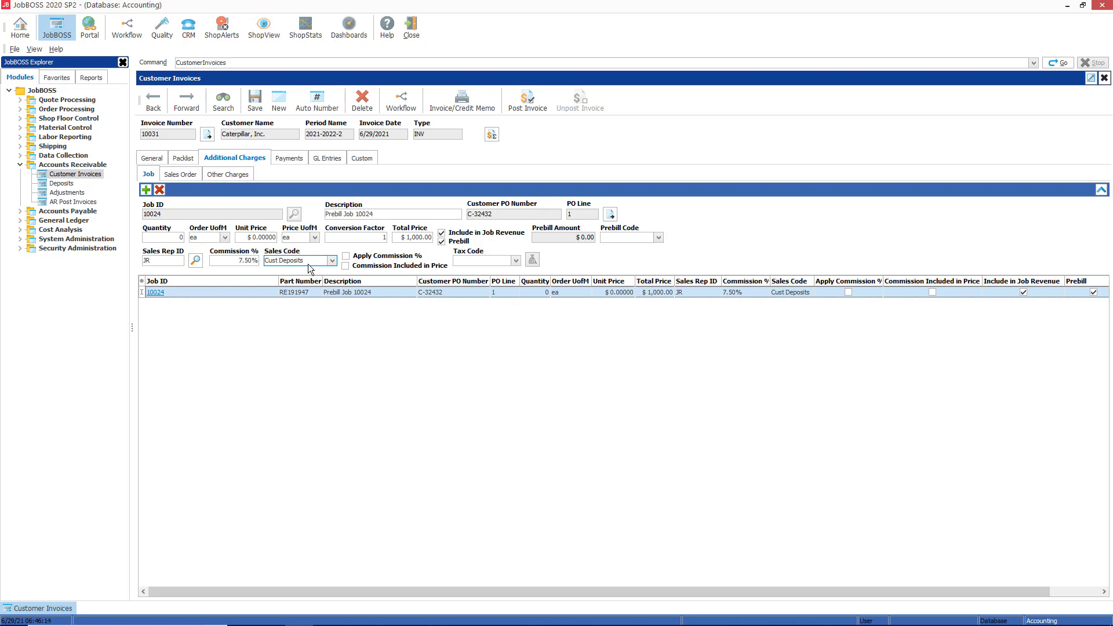
click(261, 110)
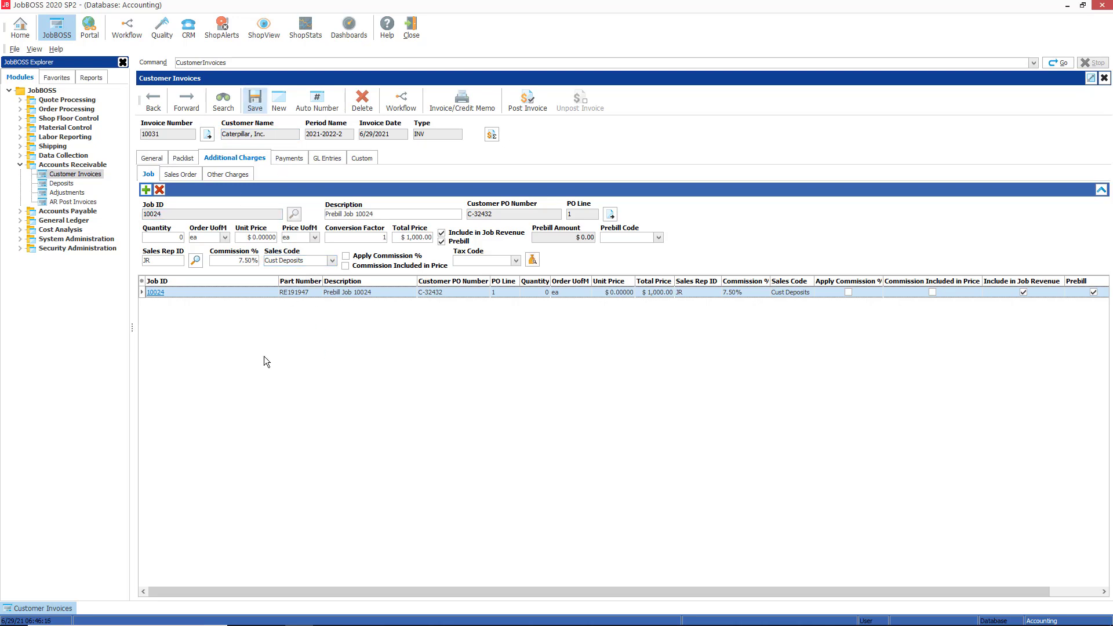
click(526, 102)
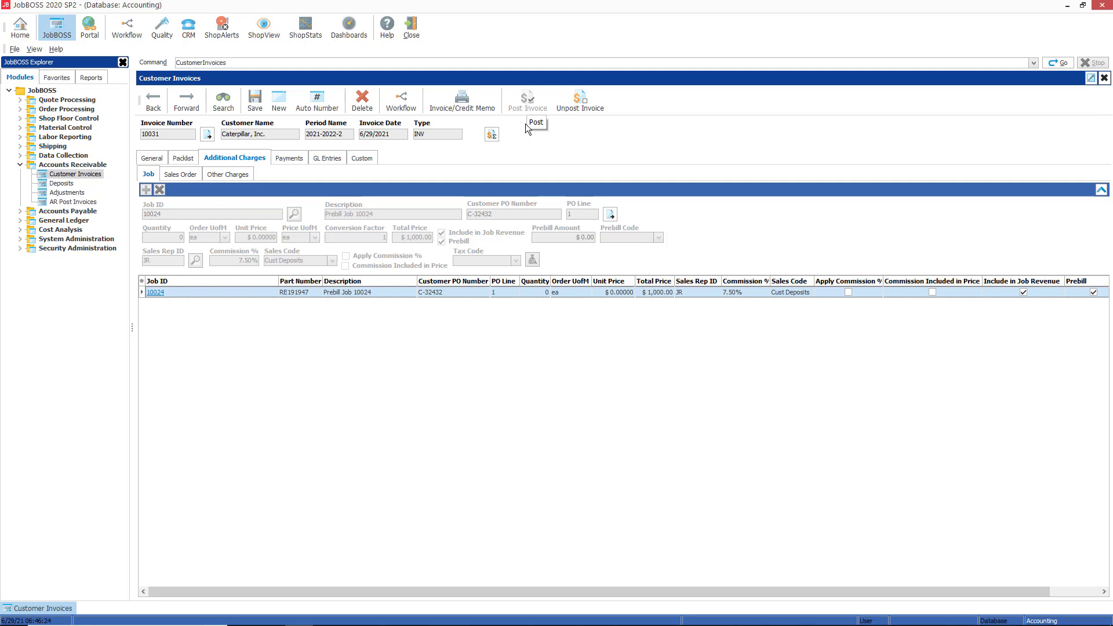
- Generate the prebill invoice's printable report and examine its line item and totals at page width
click(452, 109)
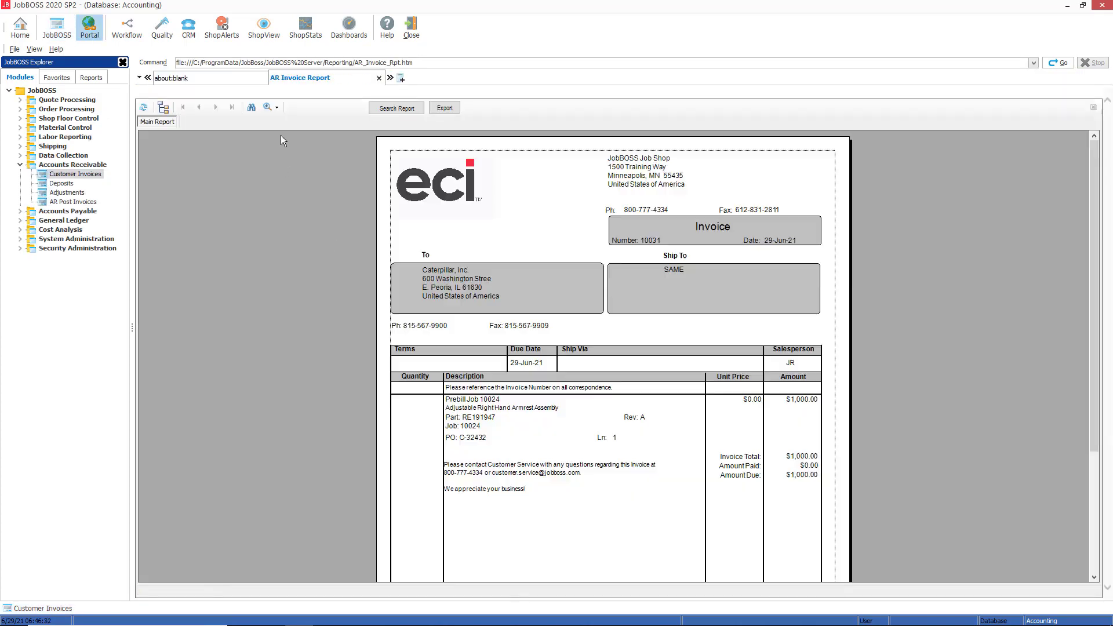
click(276, 108)
click(287, 119)
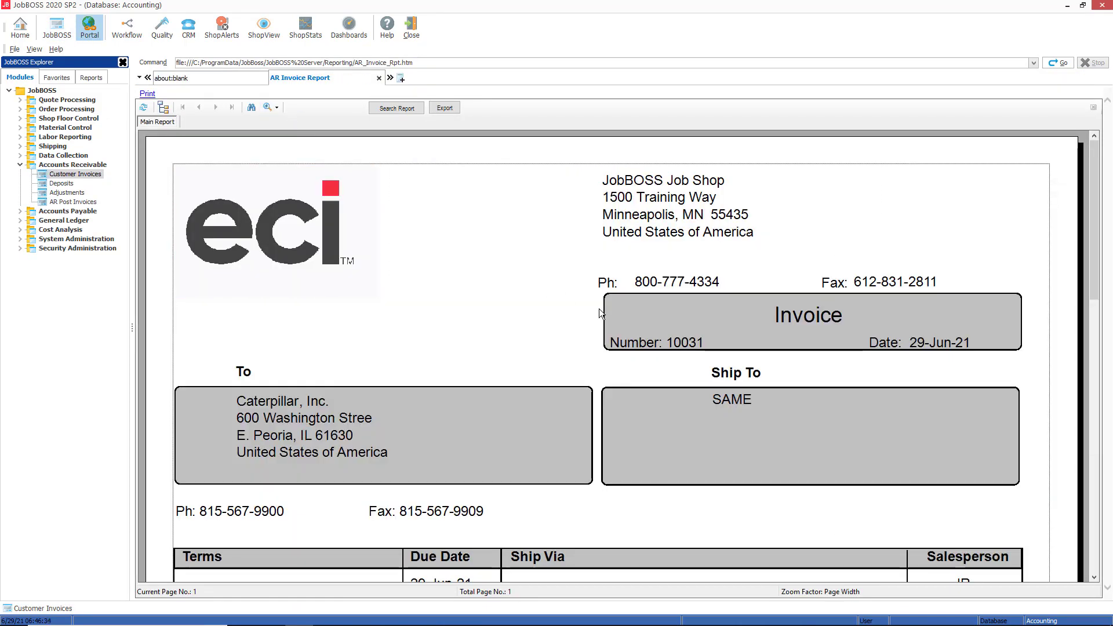
scroll(600, 308, down, 2)
scroll(599, 309, down, 2)
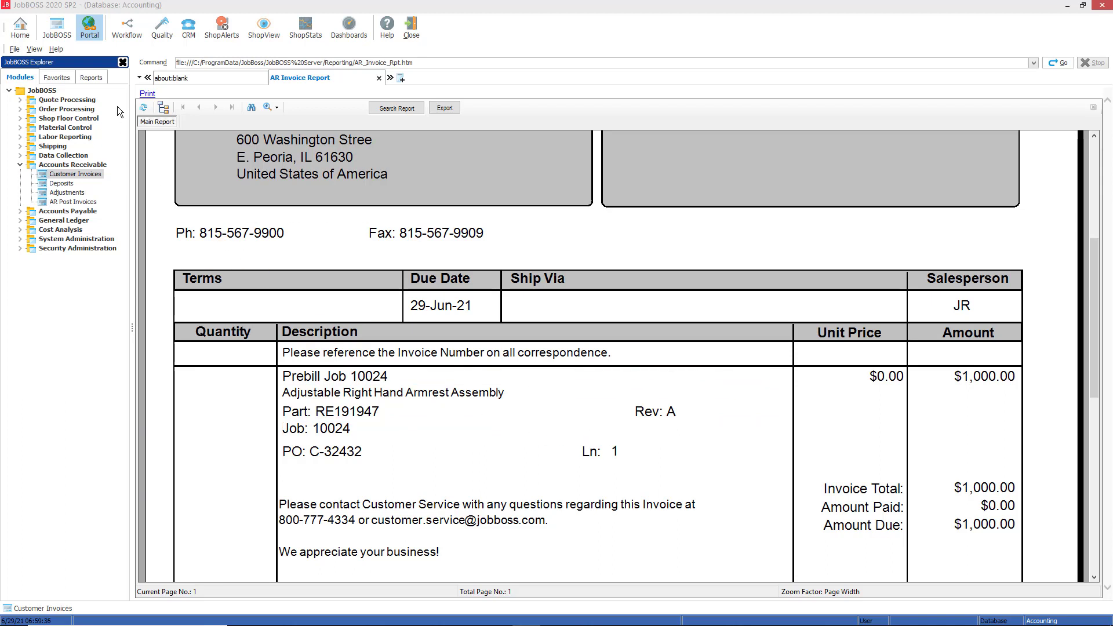
- Create an auto-numbered packlist in Customer Shipments - Jobs and add job 10024 to it
click(64, 40)
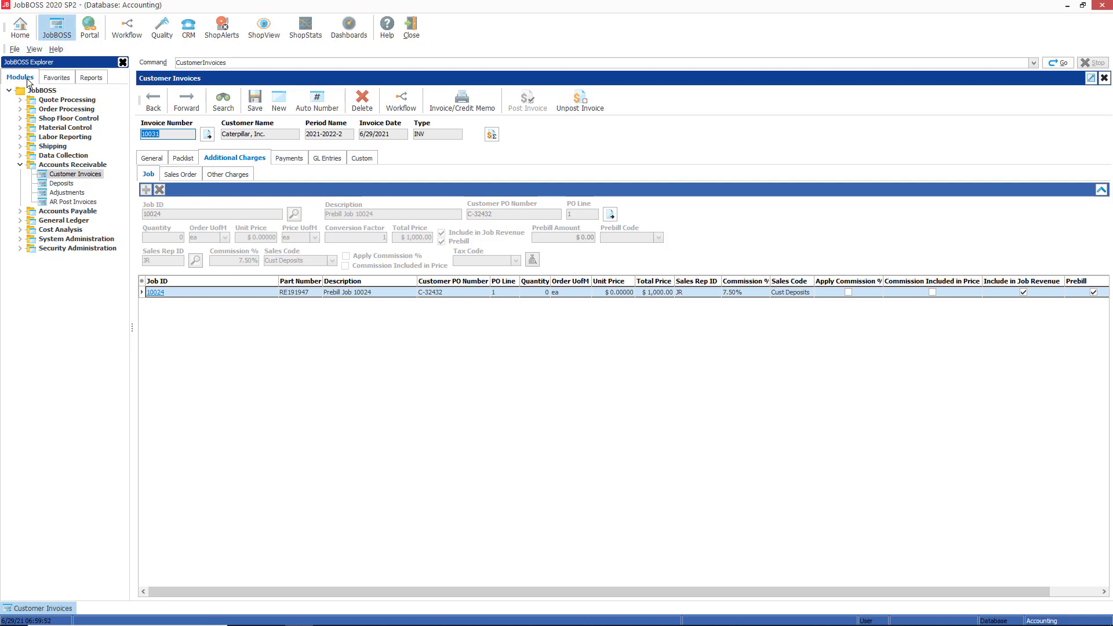
click(21, 146)
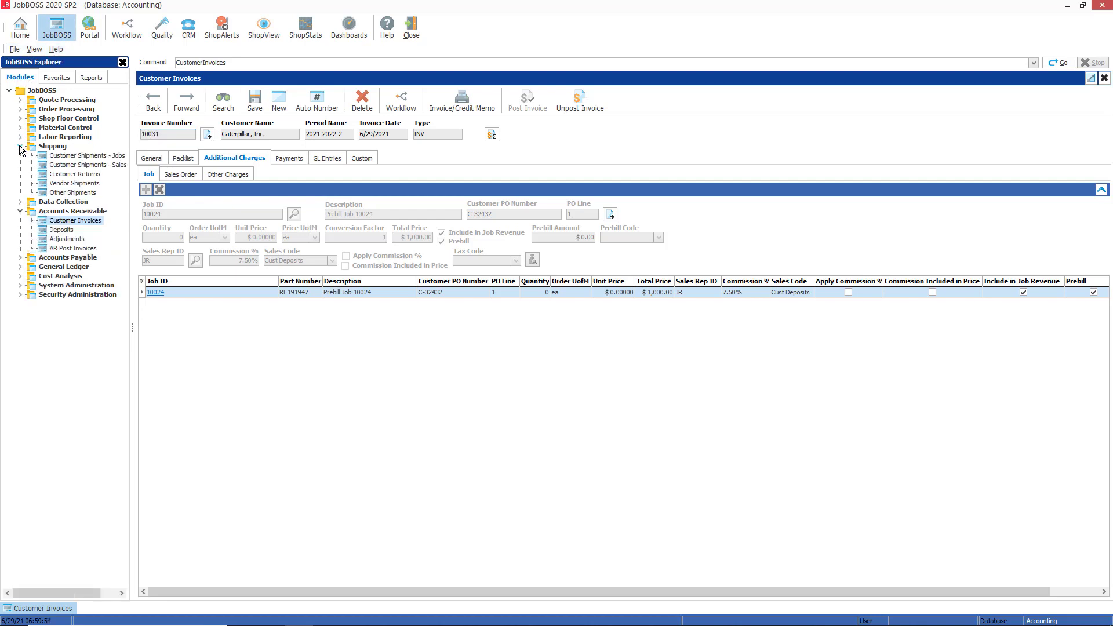
click(92, 157)
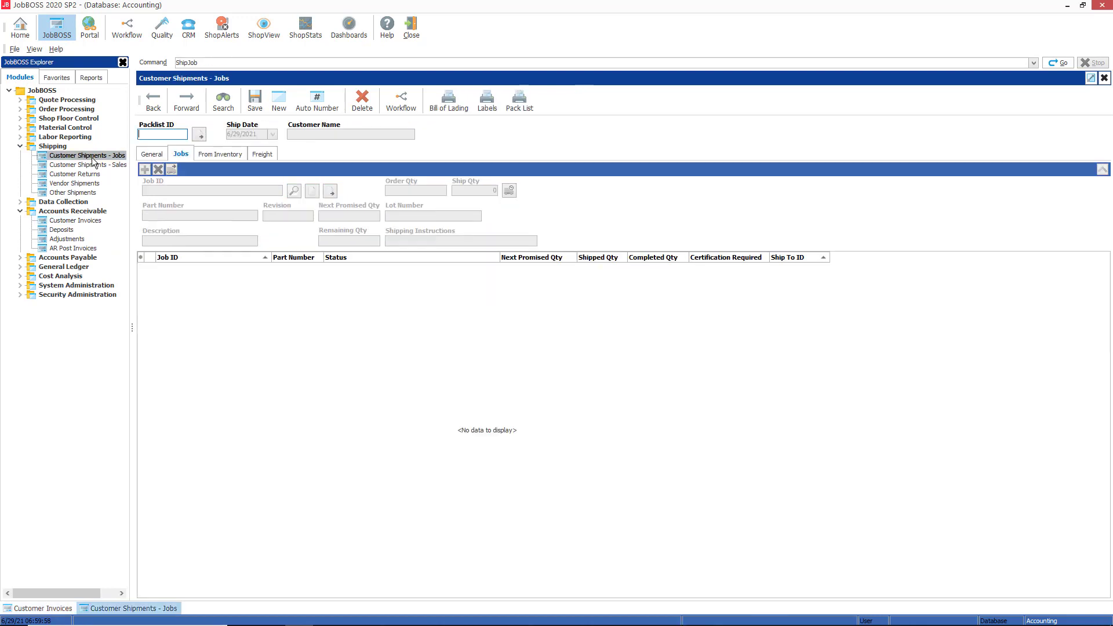
click(321, 103)
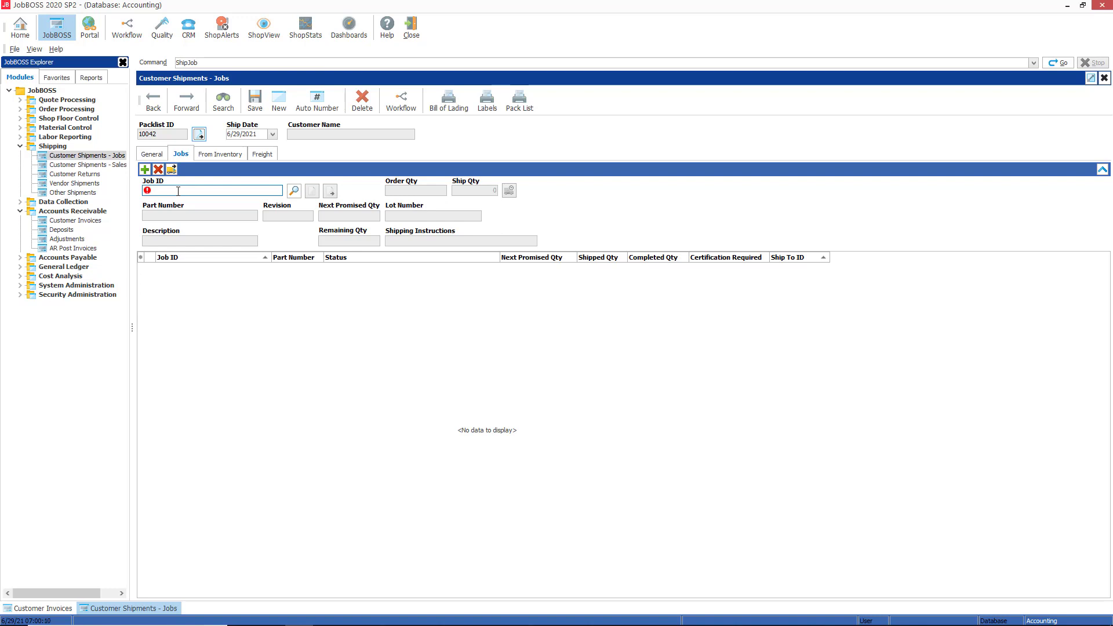
click(178, 191)
text(10024)
key(Tab)
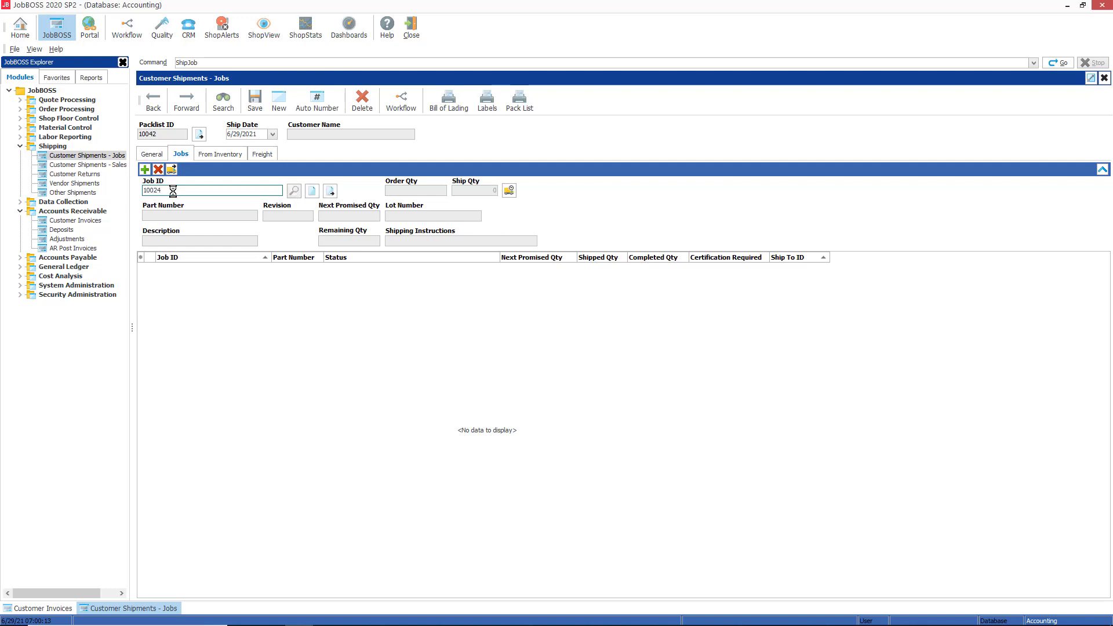
- Set the ship quantity to 50, enter "Complete order no backorder" as shipping instructions, and save the packlist
click(489, 189)
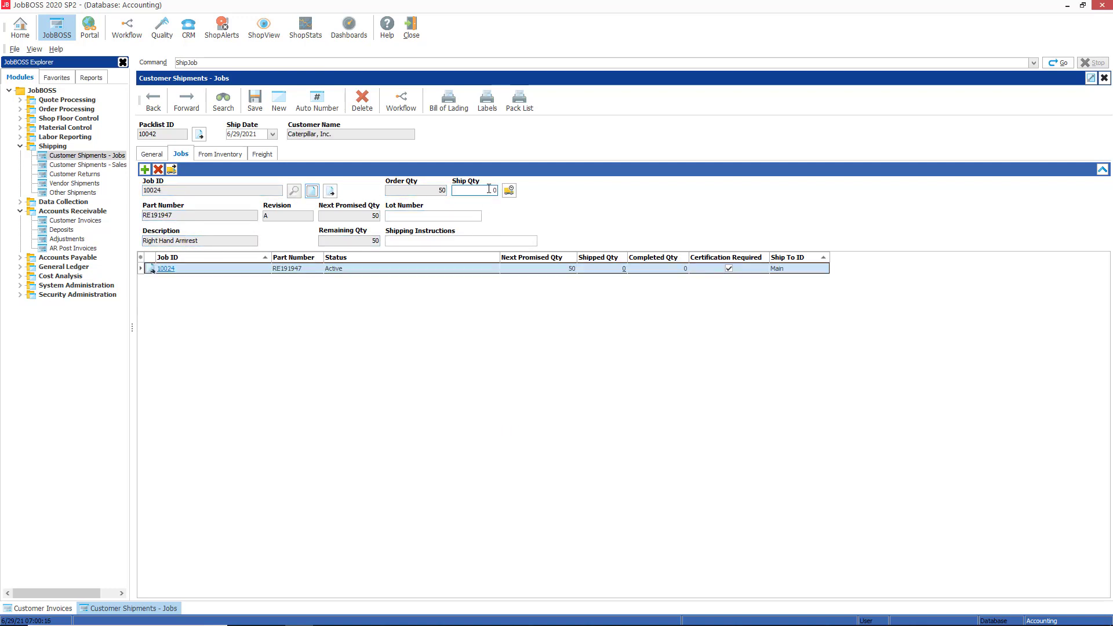
double_click(488, 189)
text(50)
click(421, 242)
text(Complete)
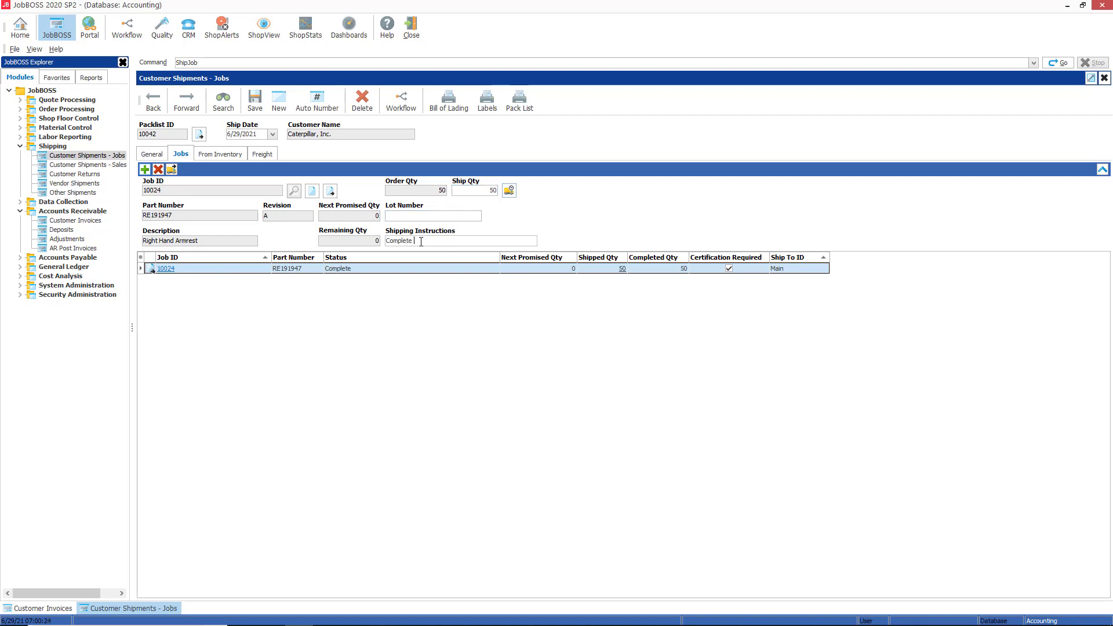
text( order no backorder)
click(255, 99)
click(256, 105)
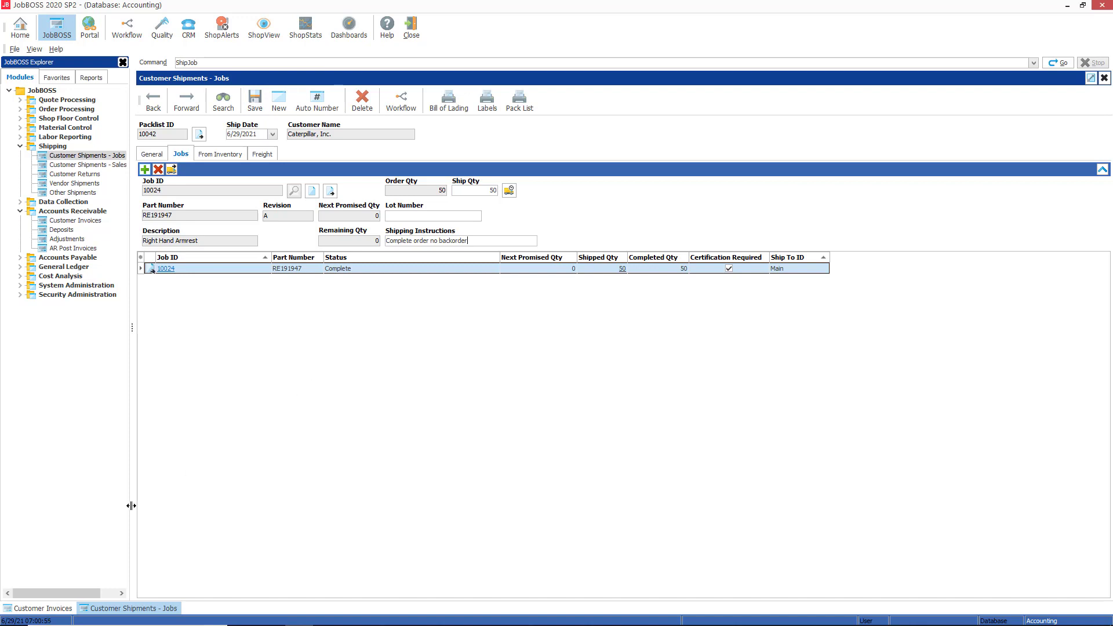
- Create a new auto-numbered customer invoice and add packlist 10042 to it
click(53, 608)
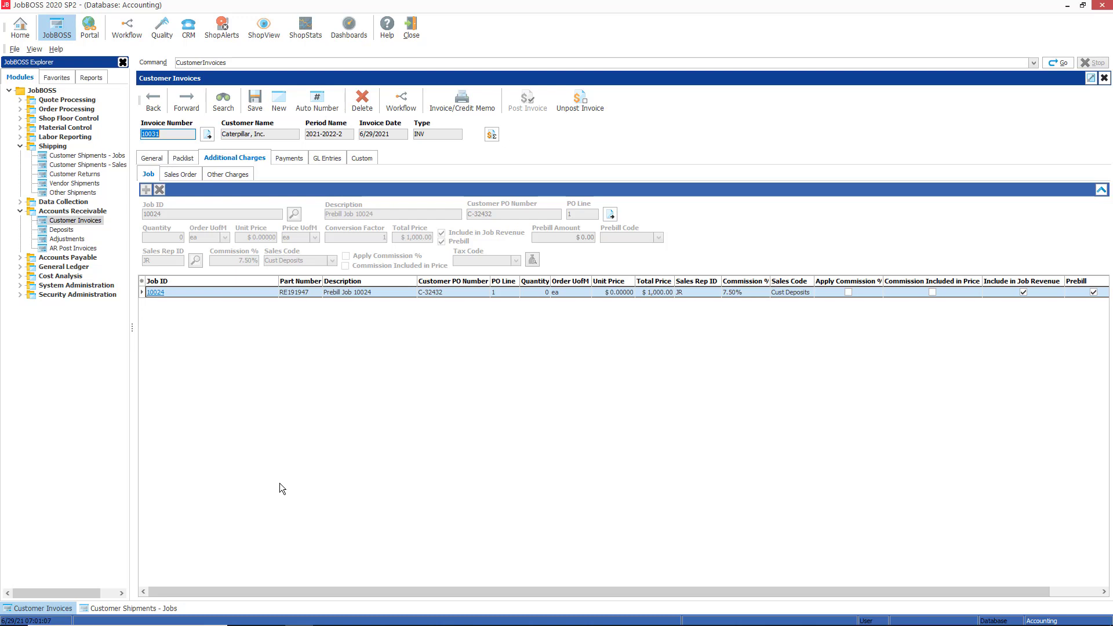
click(320, 104)
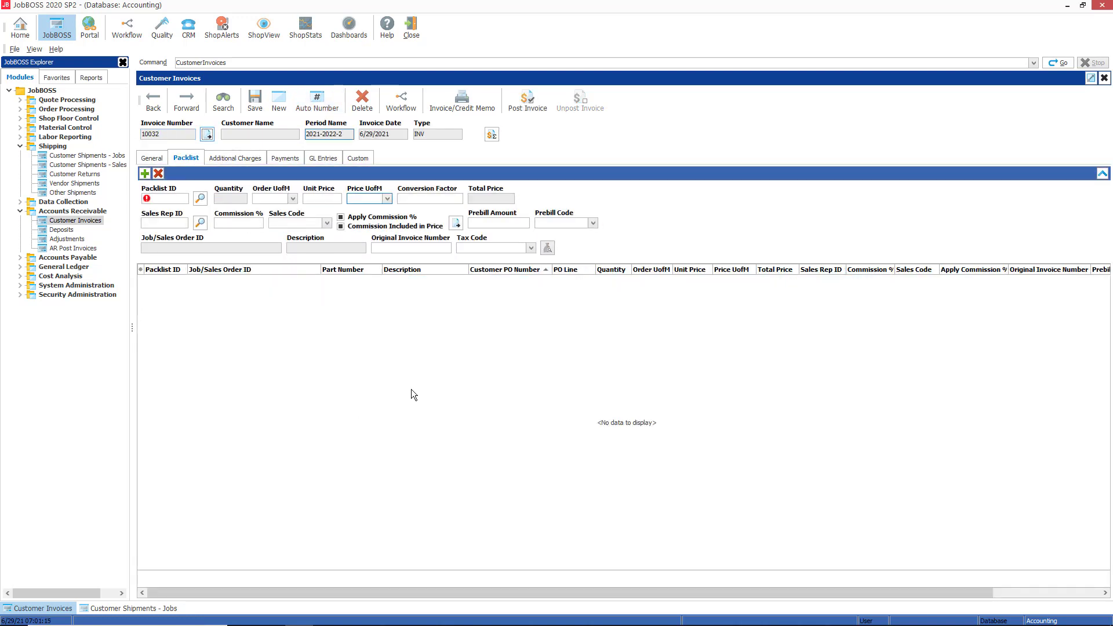
click(166, 198)
text(10042)
key(Tab)
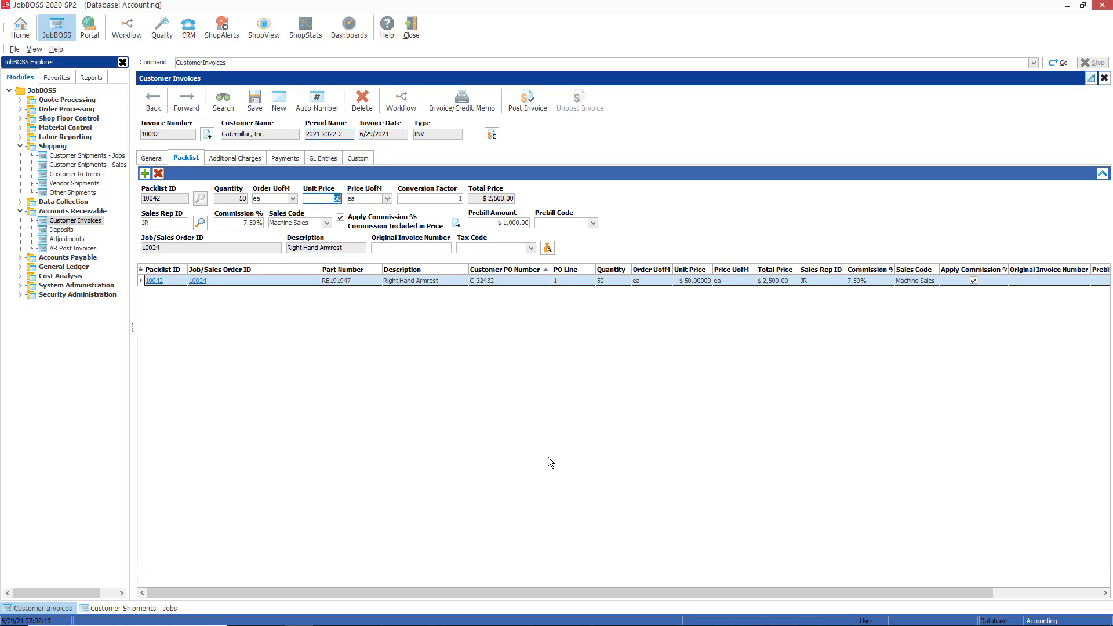
- Set the packlist line's prebill code to Cust Deposits, and save and post the invoice
click(593, 224)
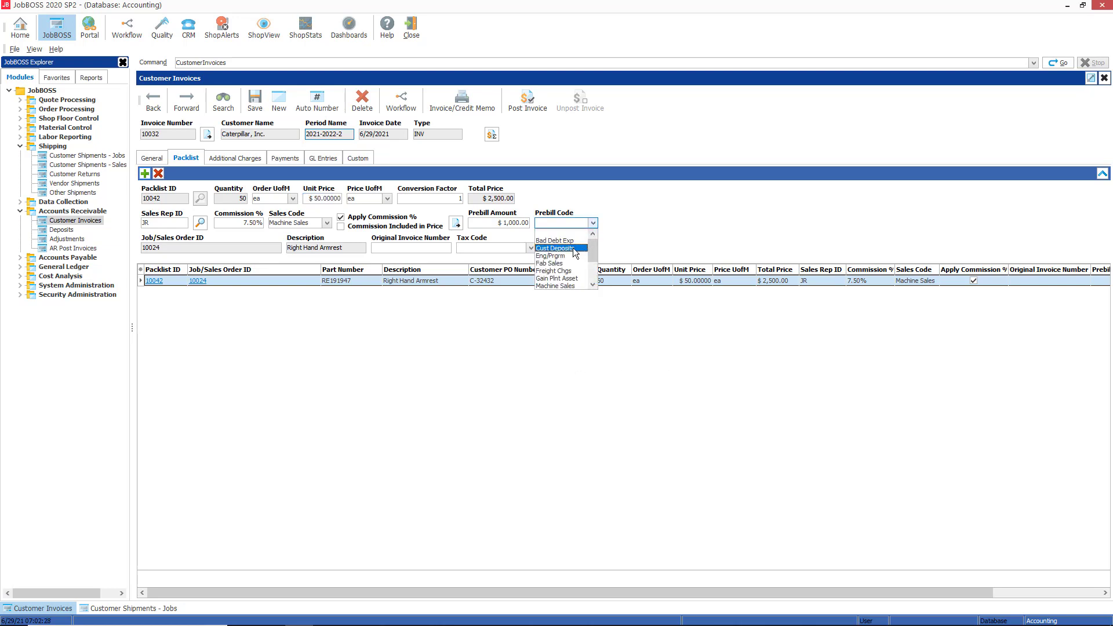
click(555, 248)
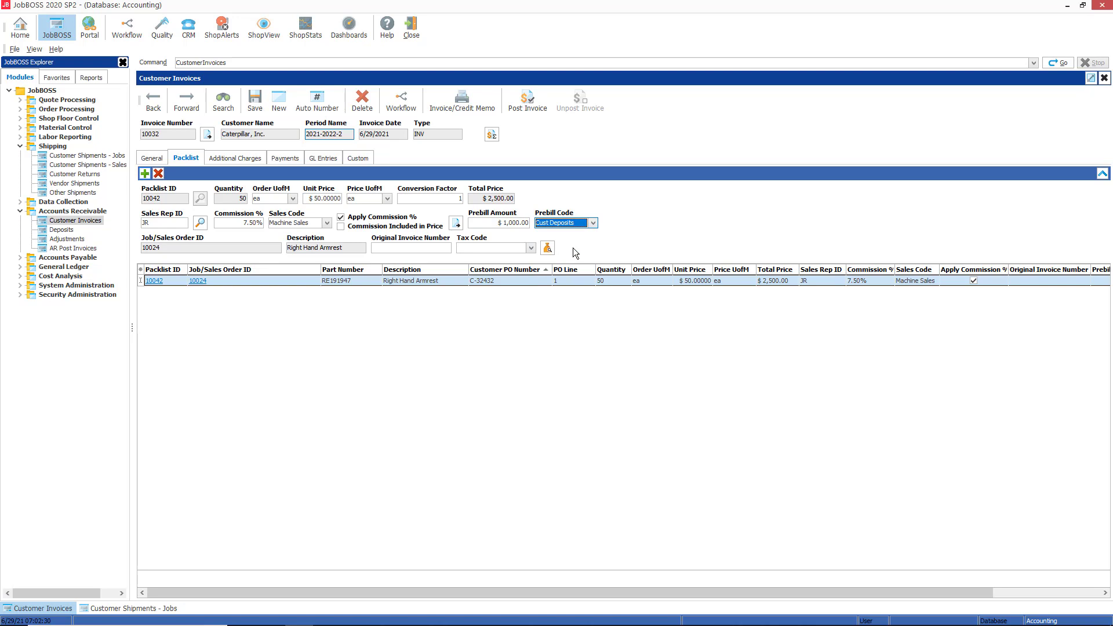
click(255, 110)
click(527, 103)
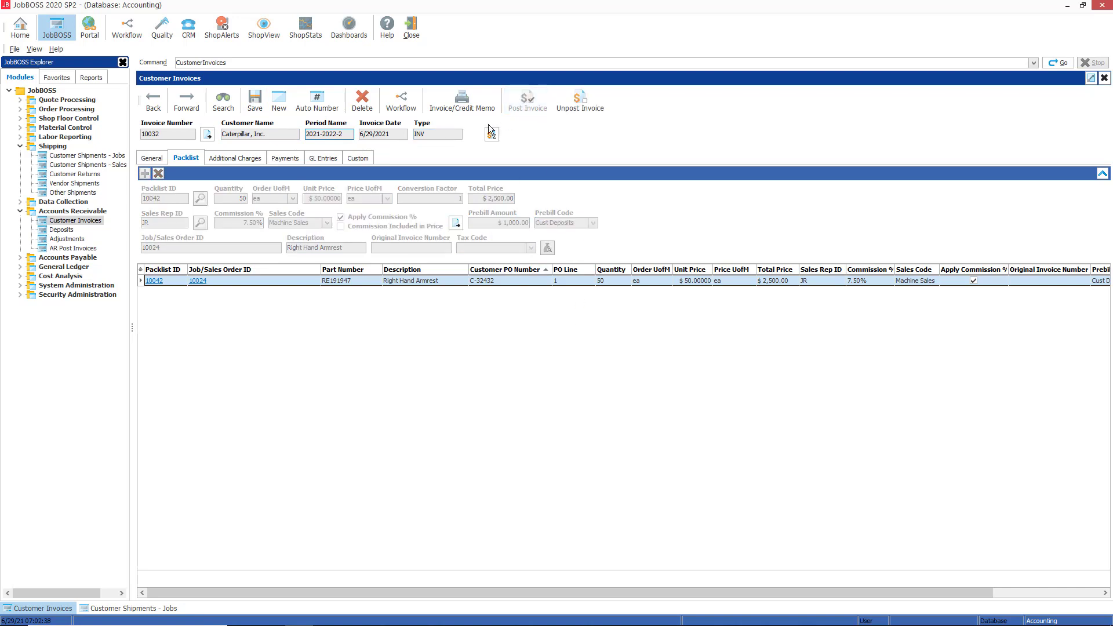
- Generate the printed report of the posted invoice, review its line details, prepayment and totals, and return to the invoice record
click(462, 108)
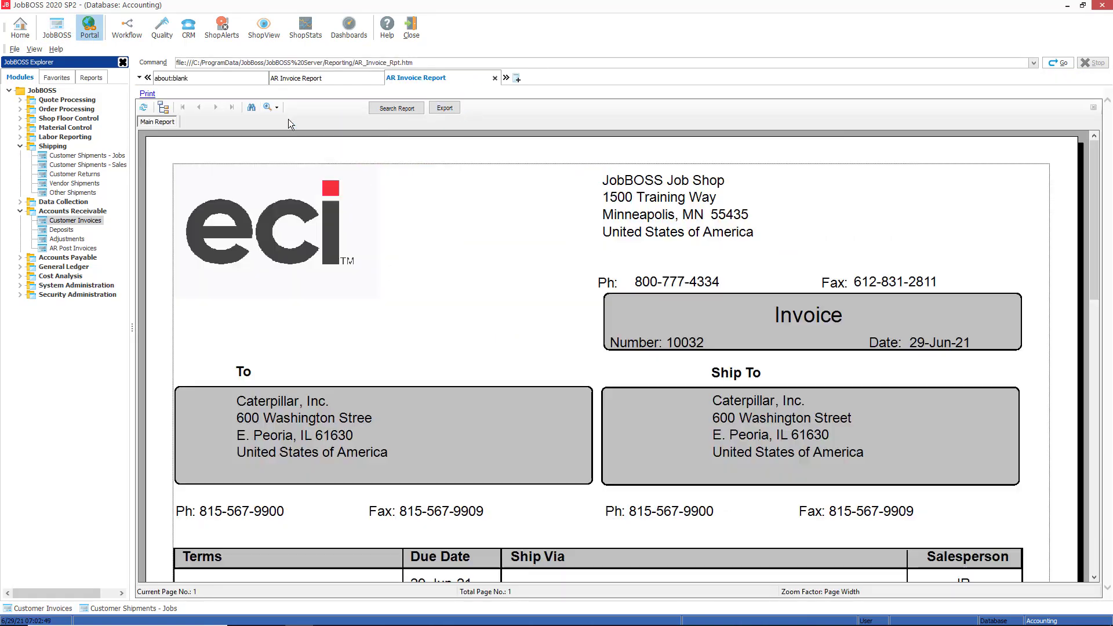
scroll(471, 335, down, 6)
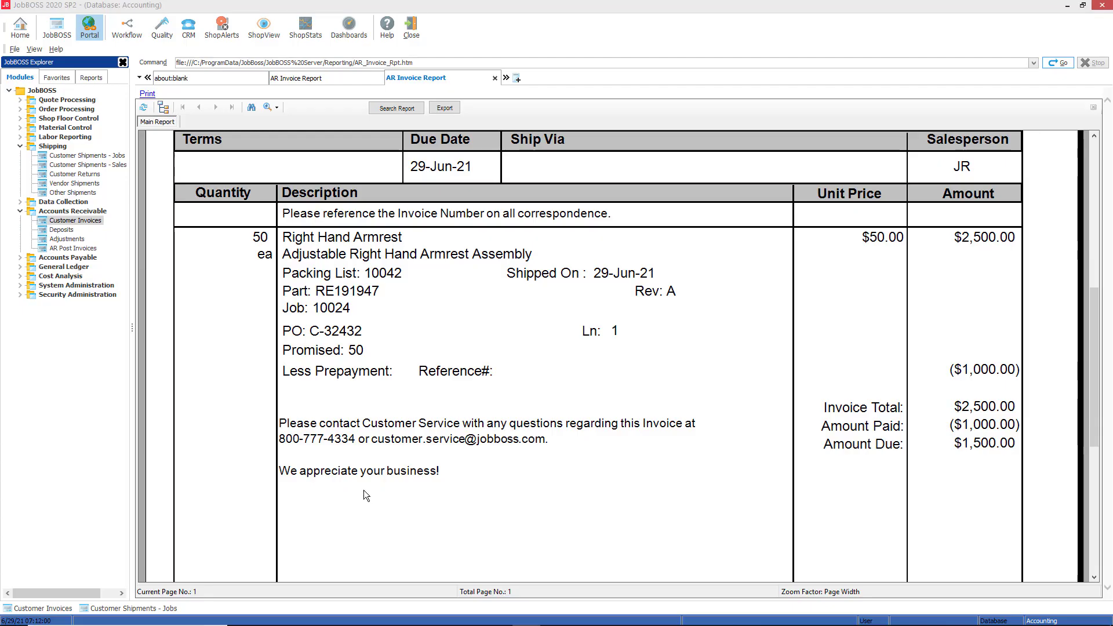
click(58, 610)
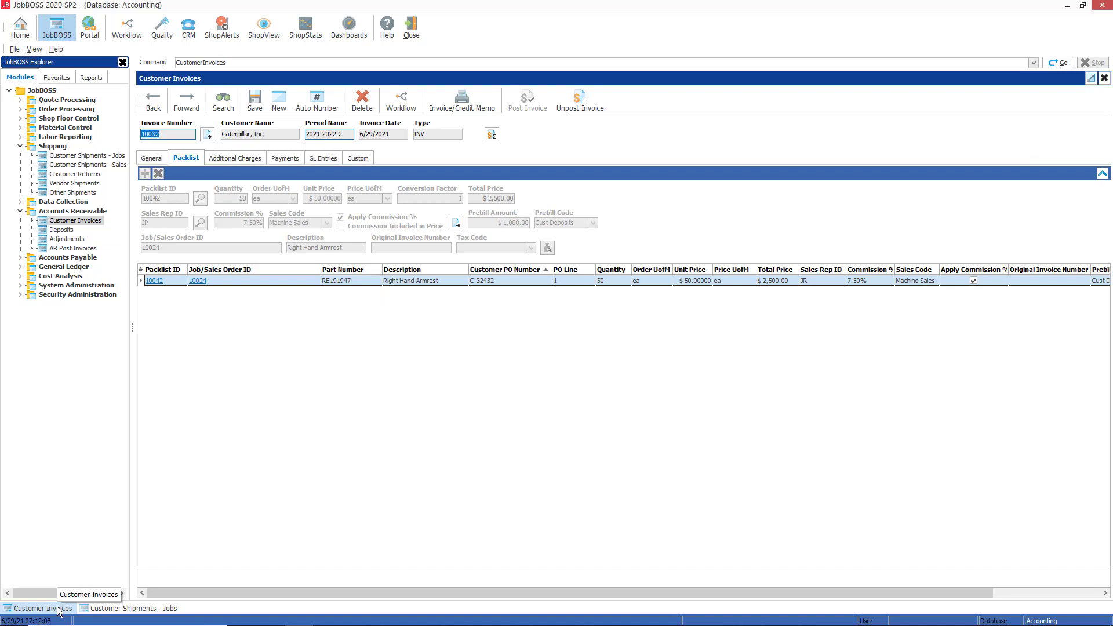
- Open job 10024 in Job Entry and display the progress payments in its pricing details
click(20, 110)
click(57, 119)
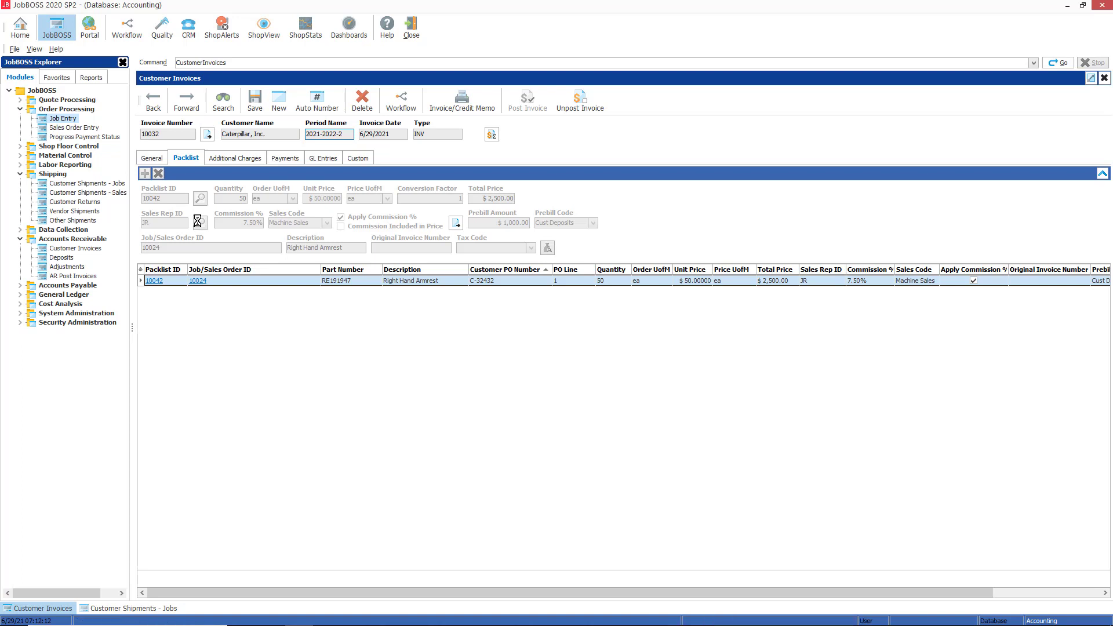
text(1)
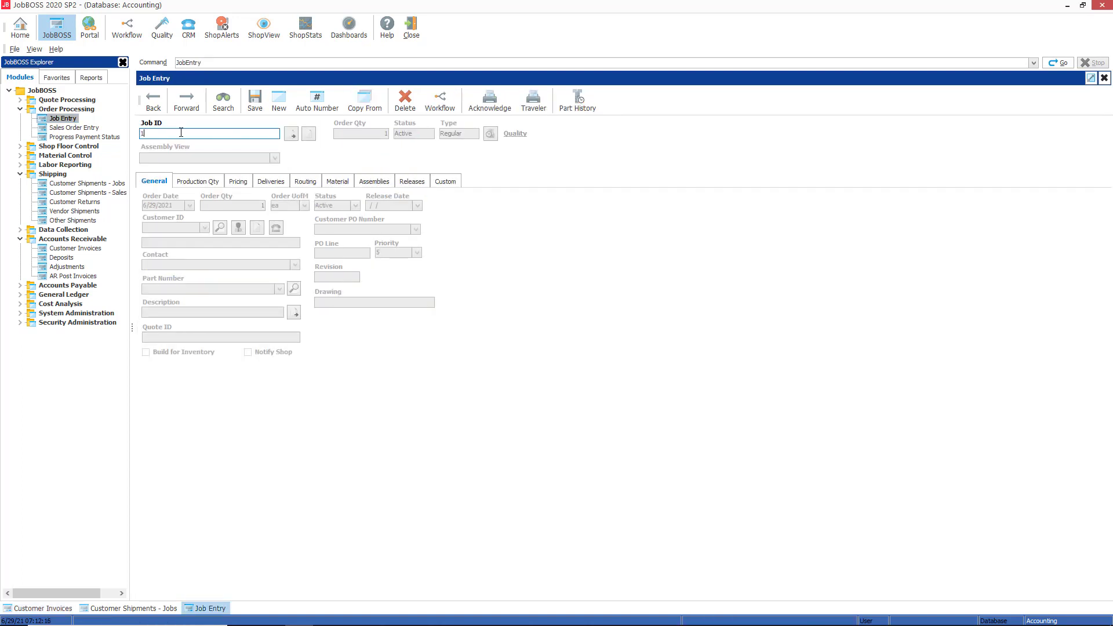
text(0024)
key(Tab)
click(237, 181)
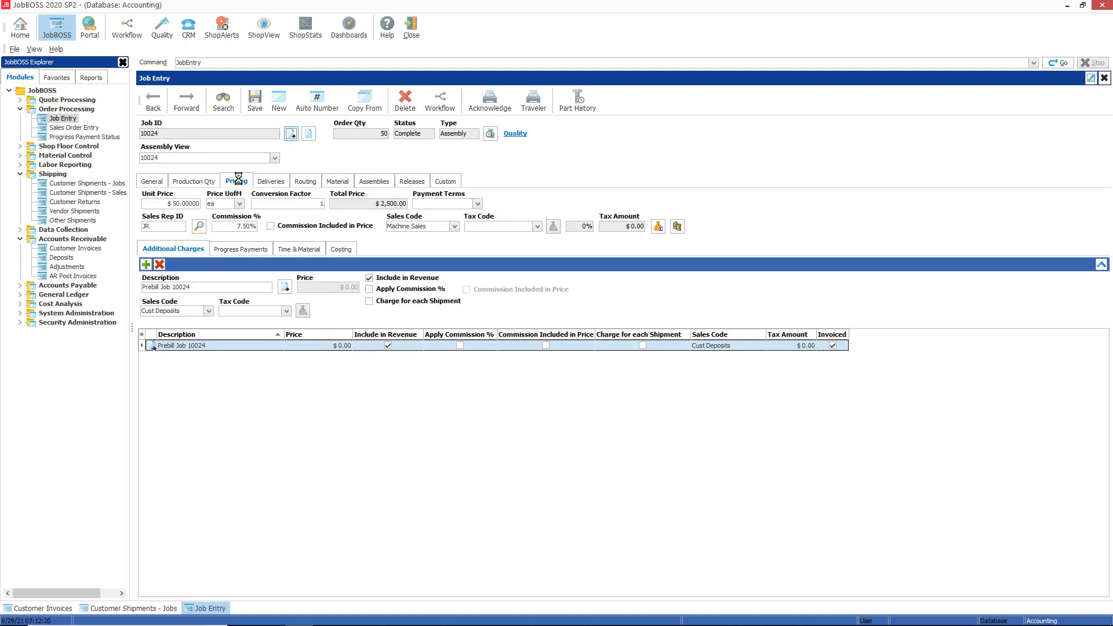
click(245, 248)
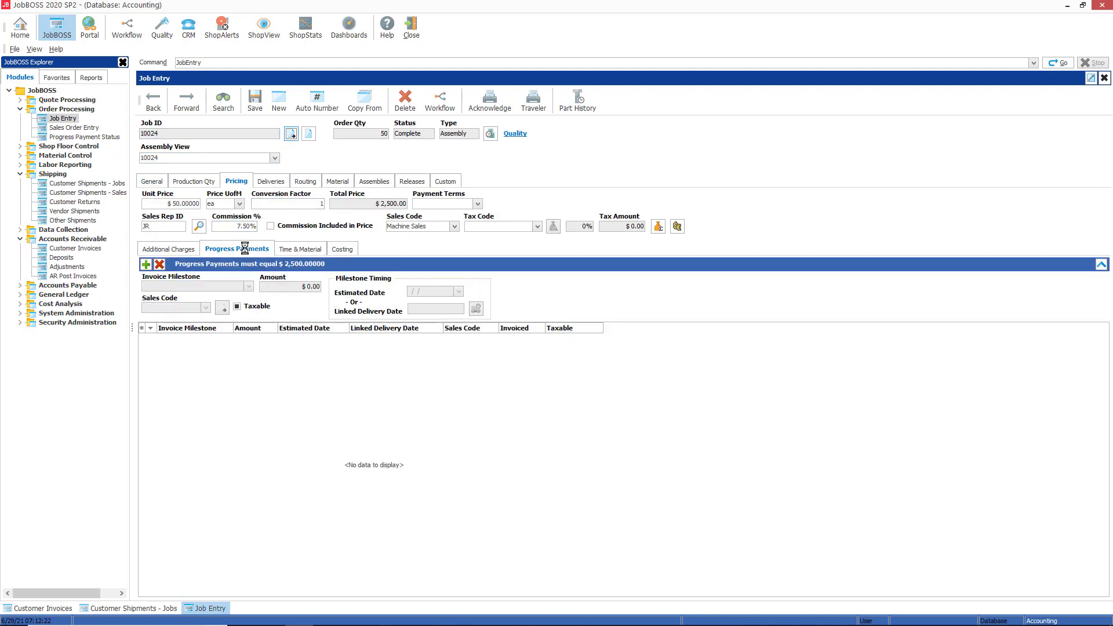